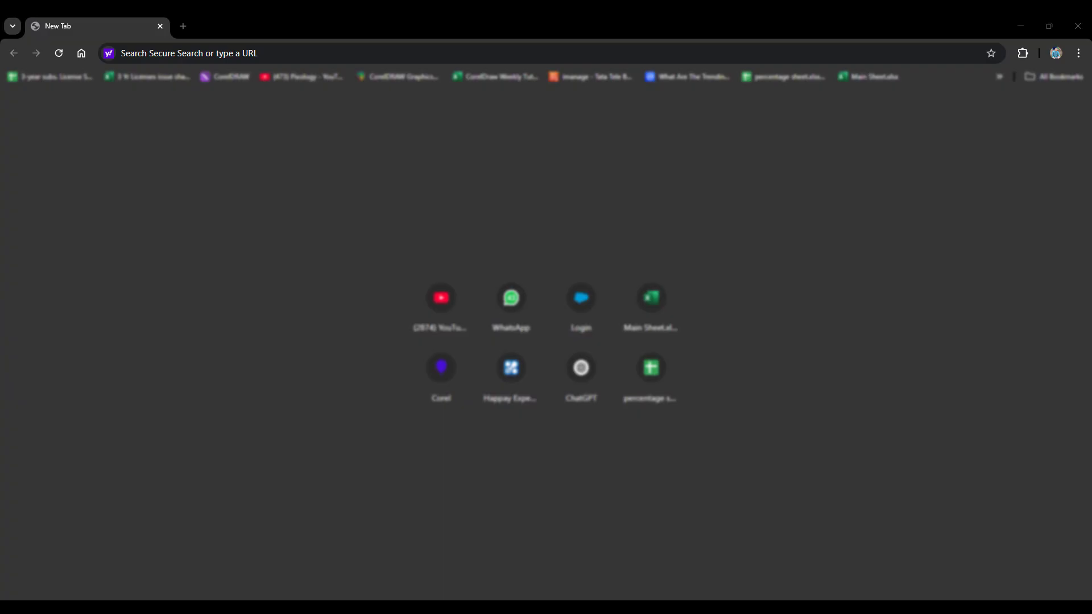
# Search the web for "coreldraw web" and open the CorelDRAW result from coreldraw.corel.com
pyautogui.click(264, 43)
pyautogui.write('cor')
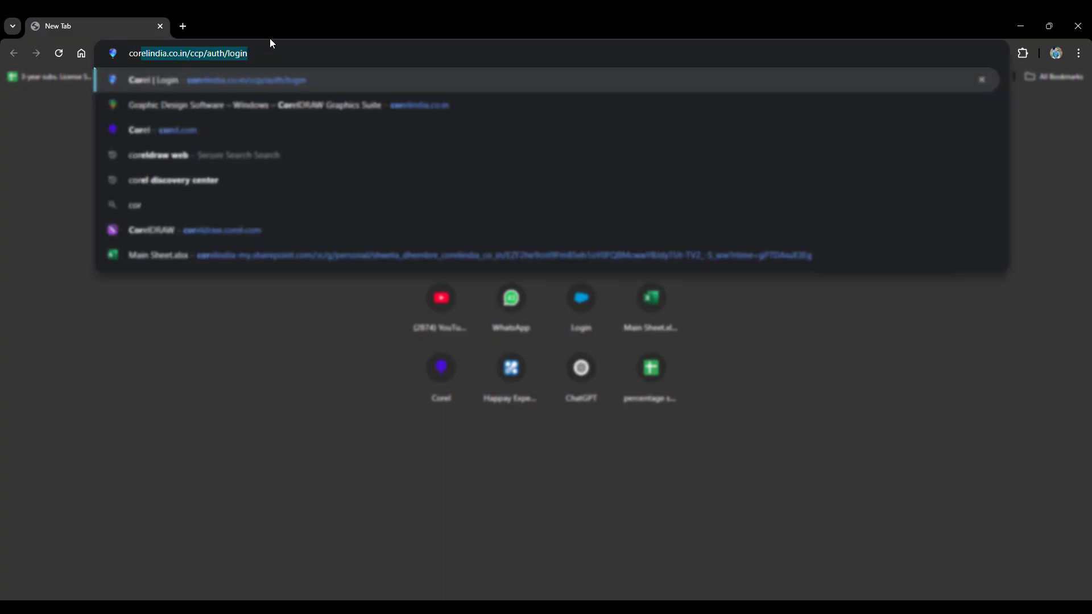
pyautogui.write('eldraw')
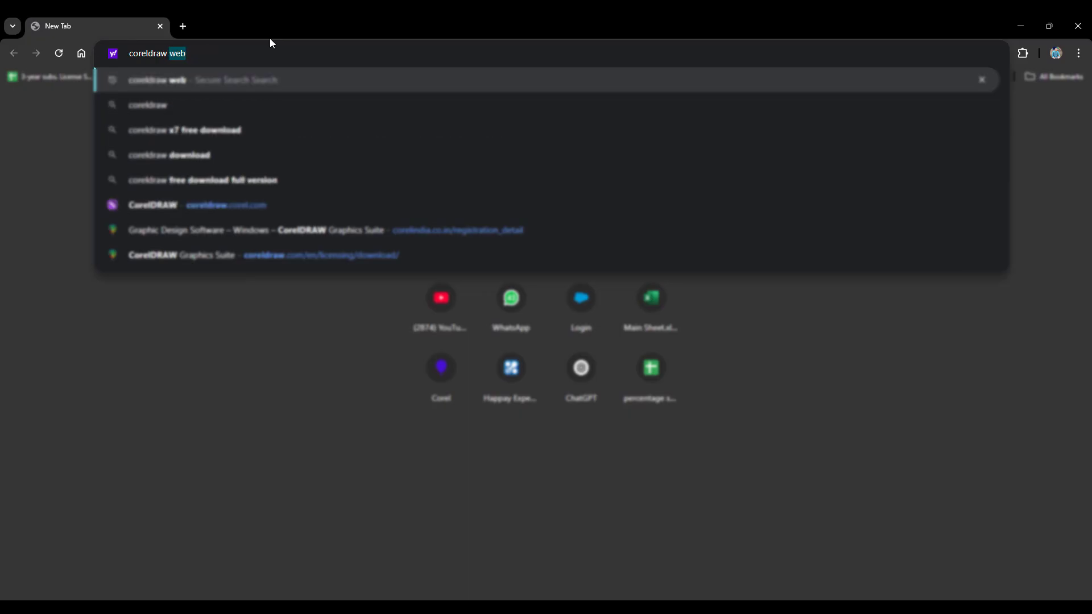
pyautogui.write(' web')
pyautogui.press('Return')
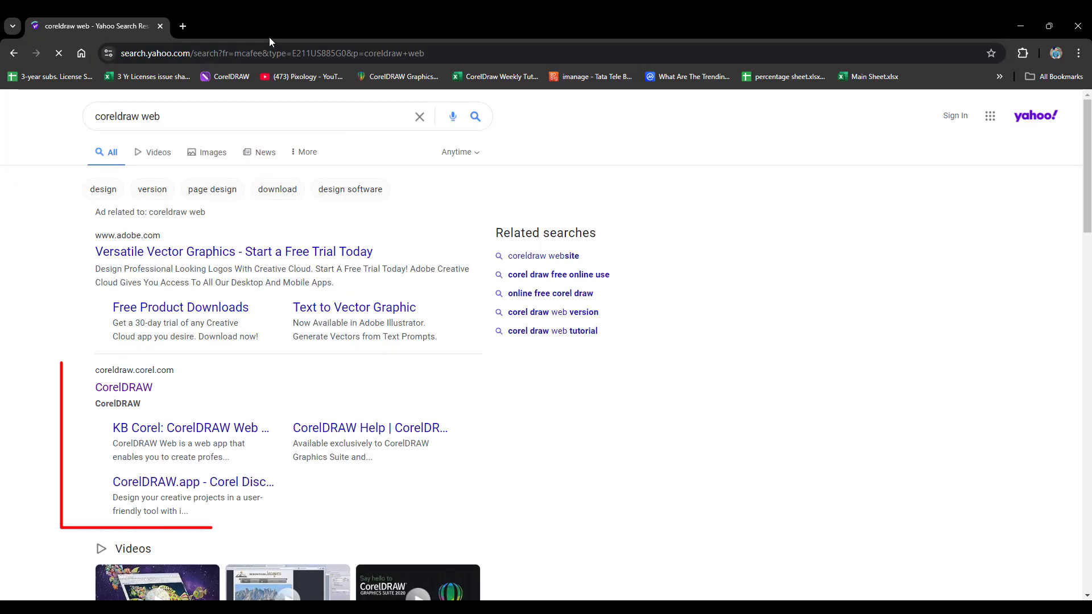
pyautogui.click(125, 391)
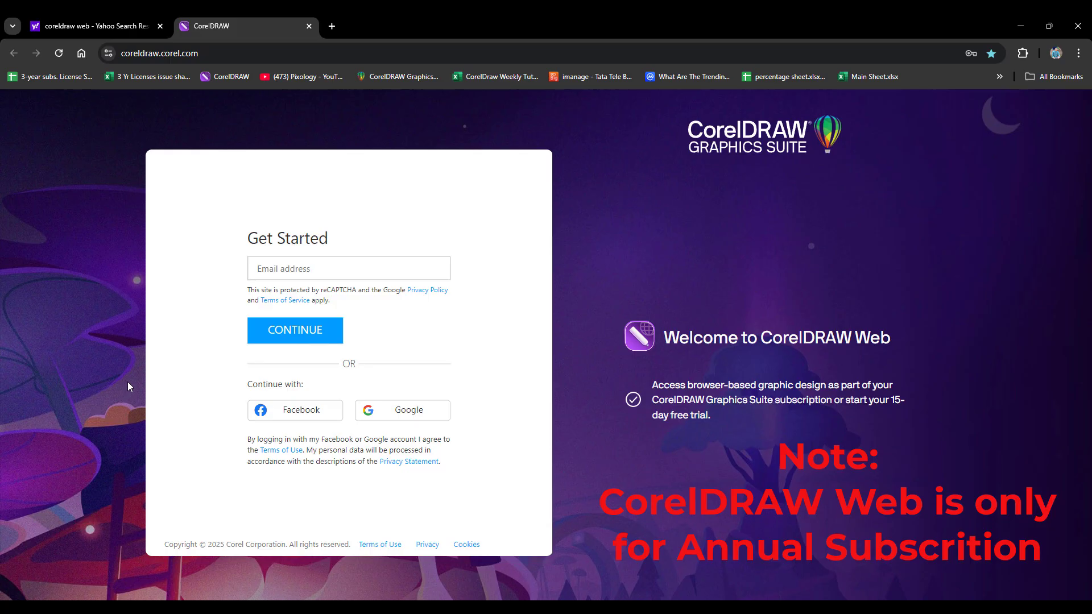
# Sign in to CorelDRAW Web with the saved account e-mail and password, entering the Windows Security PIN to authorise filling them in
pyautogui.click(328, 264)
pyautogui.click(358, 297)
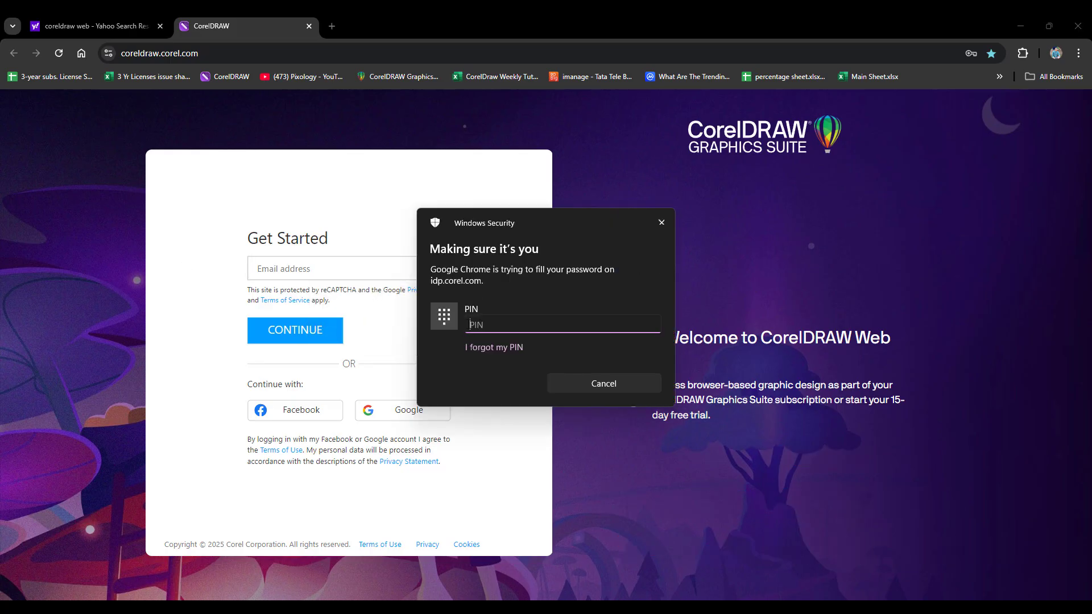
pyautogui.write('••••')
pyautogui.click(320, 334)
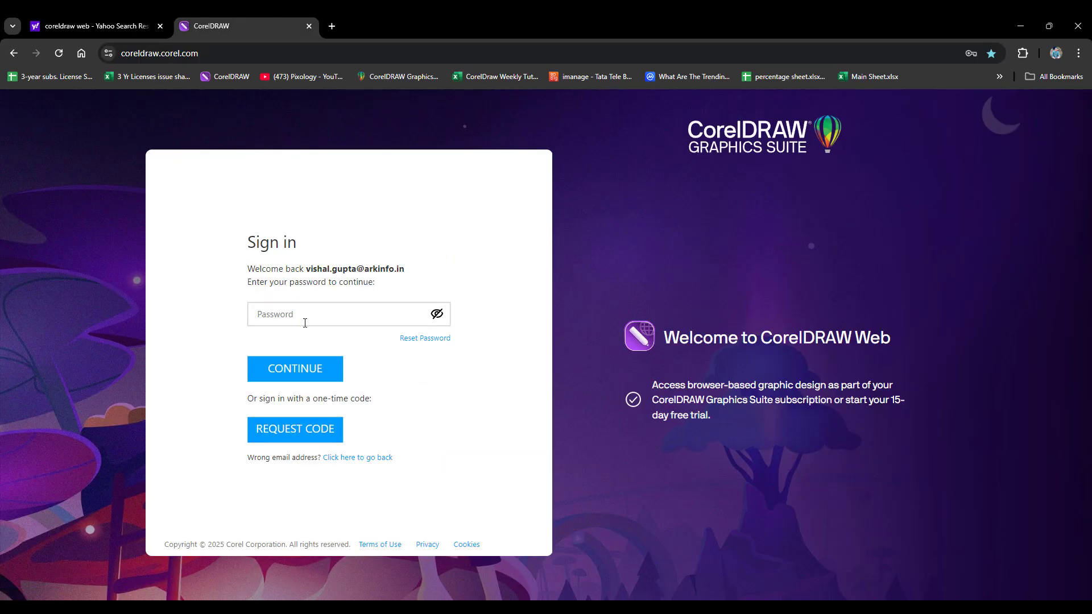
pyautogui.click(305, 323)
pyautogui.click(364, 347)
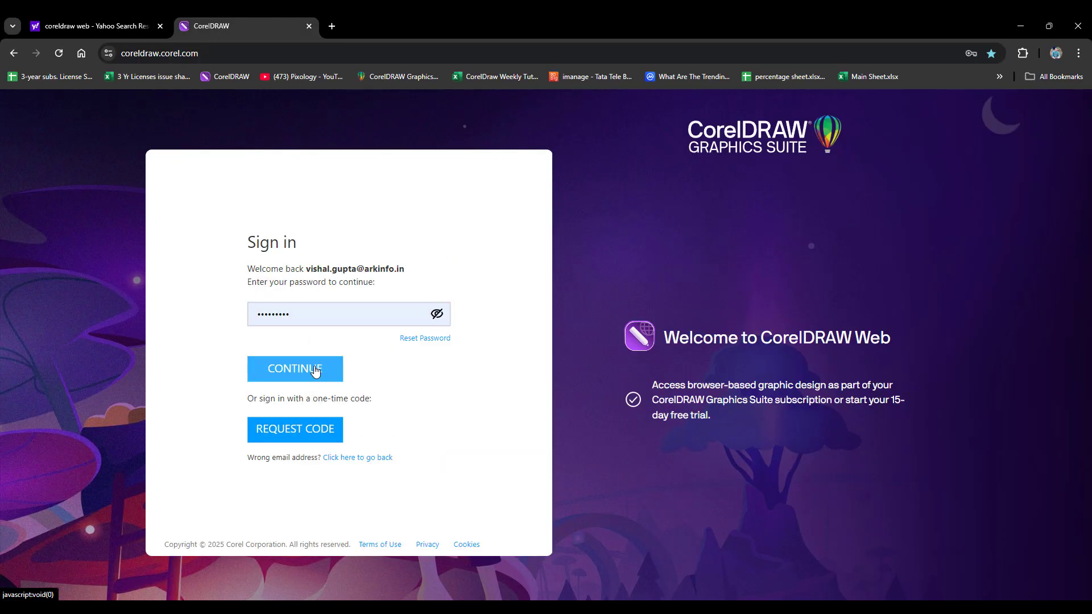
pyautogui.click(316, 369)
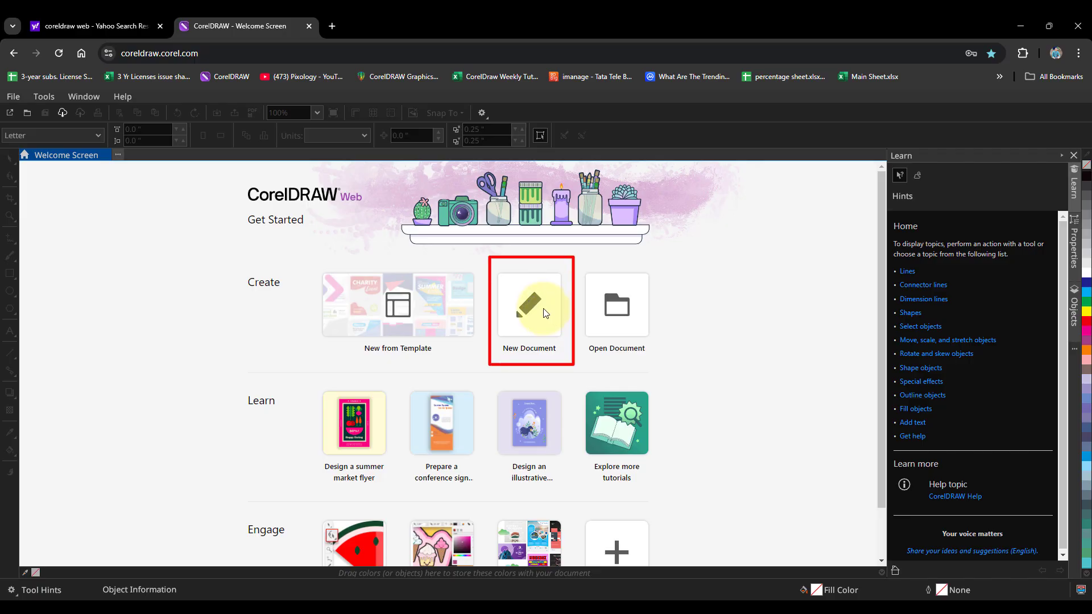
# Create a new 8.5 x 11 inch portrait document named Untitled-1 in CMYK at 300 dpi
pyautogui.click(549, 321)
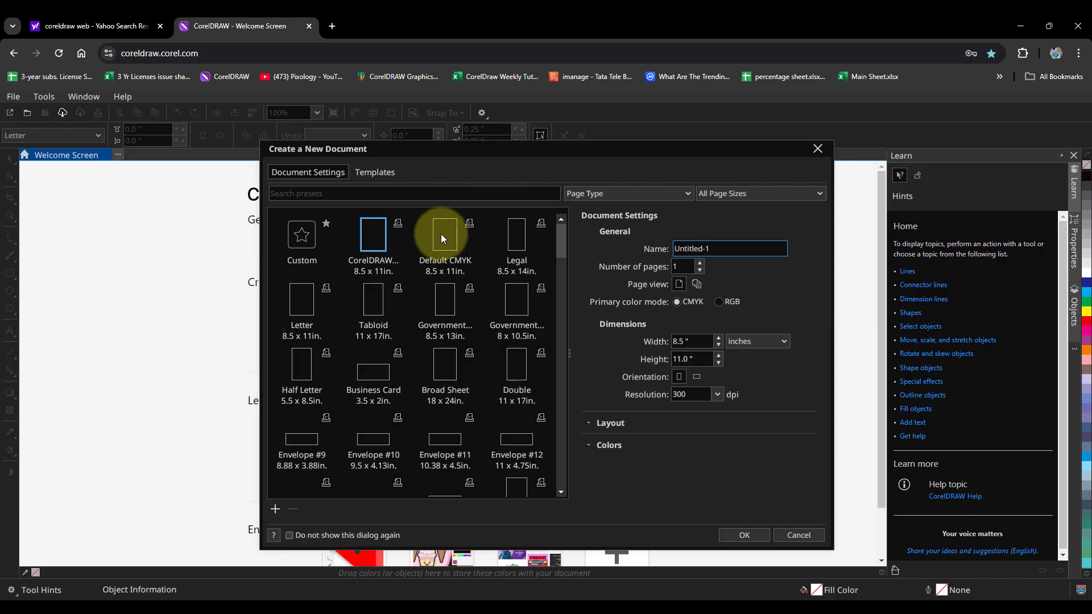
pyautogui.click(744, 536)
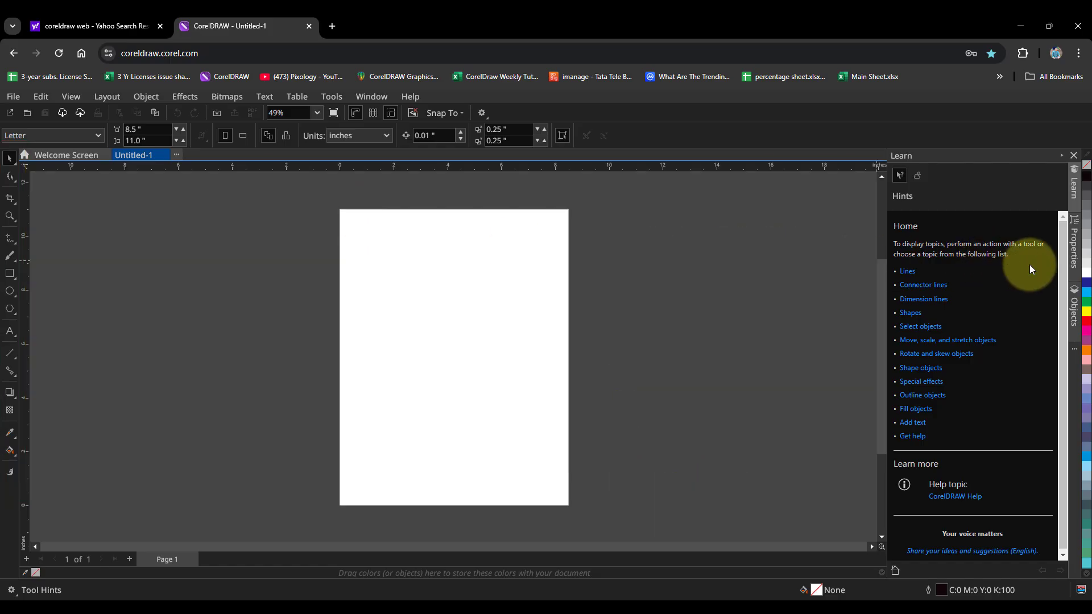
# Draw a rectangle about 6.5 x 2.3 inches across the upper part of the page and fill it with green
pyautogui.click(9, 273)
pyautogui.moveTo(364, 256); pyautogui.dragTo(542, 318)
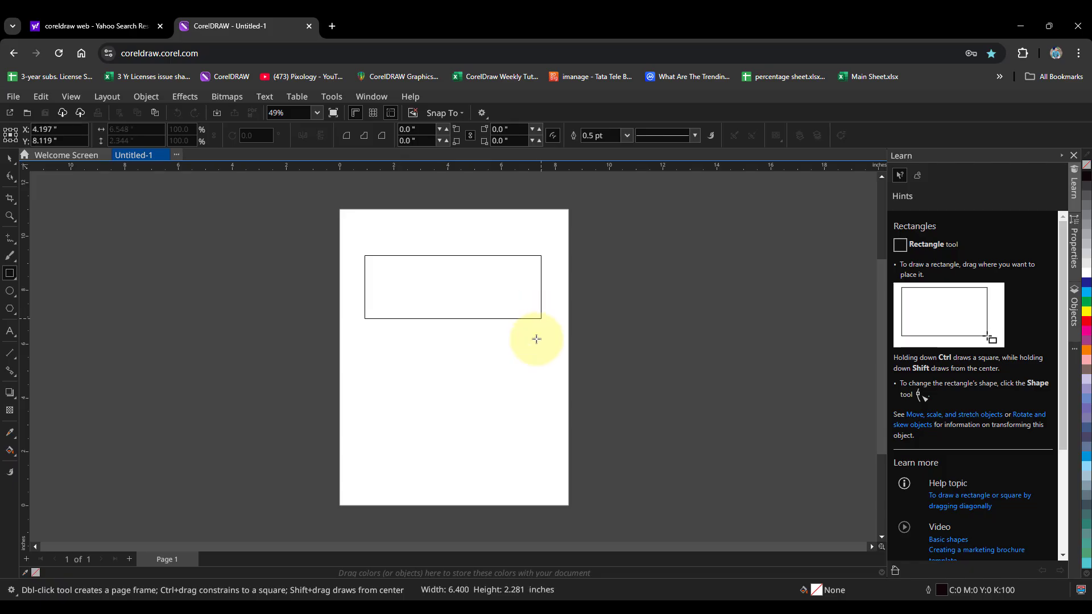
pyautogui.click(1087, 307)
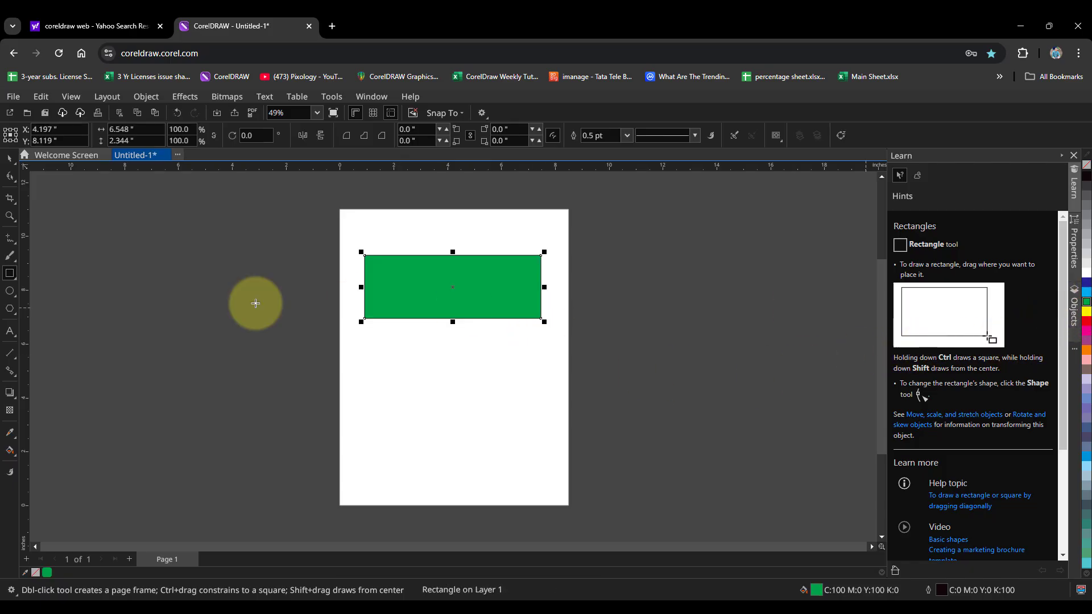
# Draw a polygon about 4.1 x 3.9 inches below the green rectangle and set its number of sides to 9
pyautogui.click(10, 309)
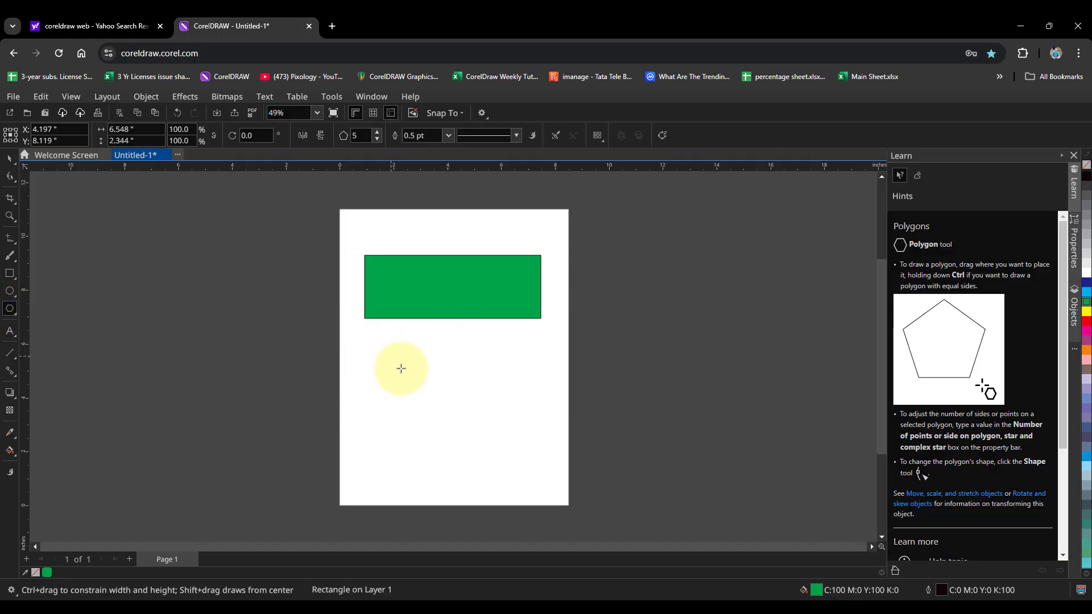
pyautogui.moveTo(401, 369); pyautogui.dragTo(505, 468)
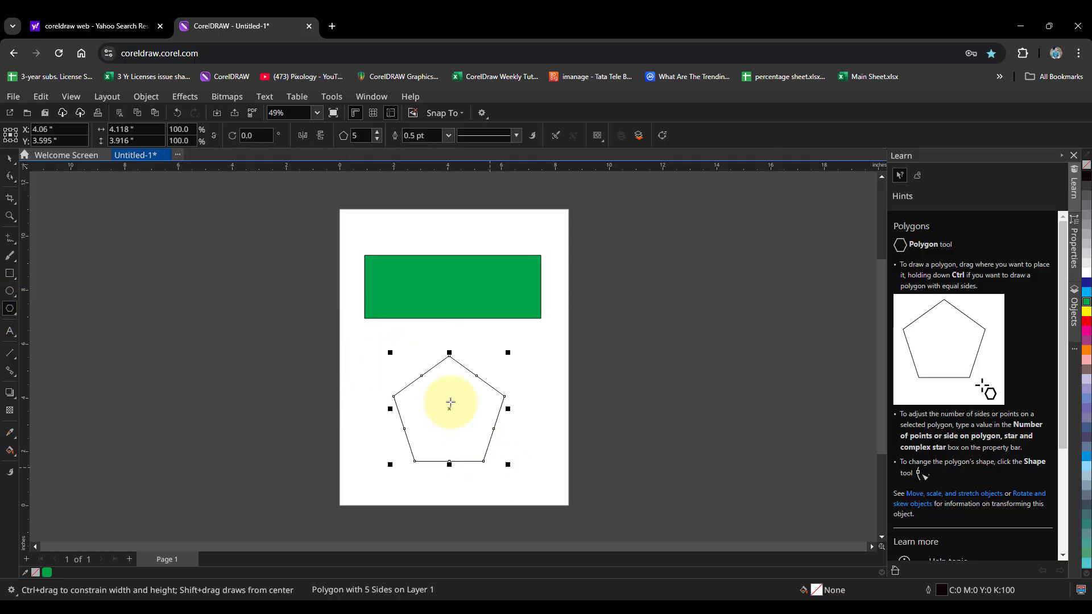
pyautogui.click(378, 139)
pyautogui.click(378, 140)
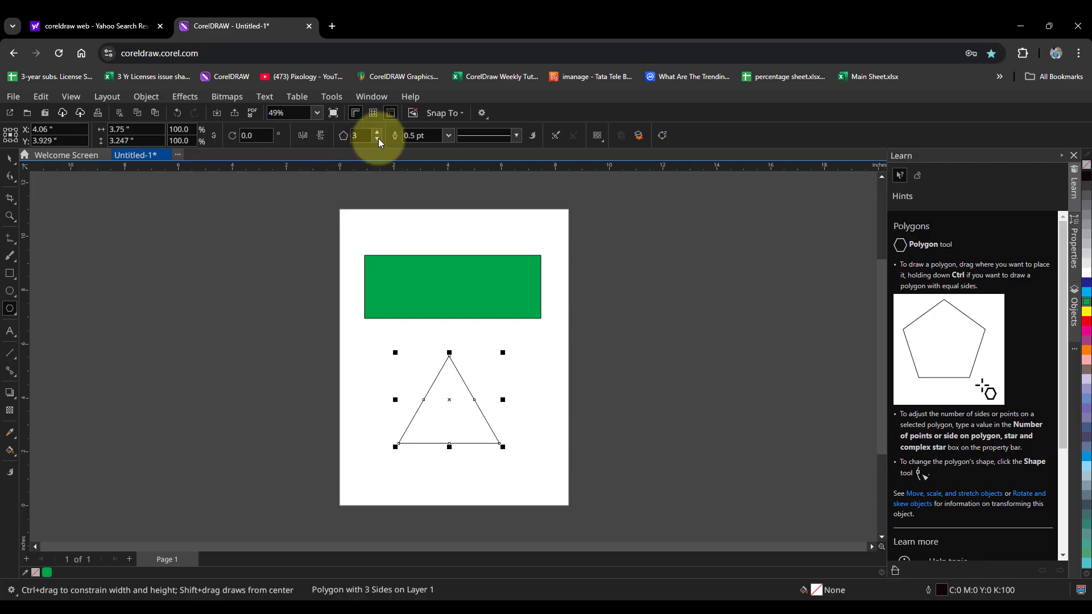
pyautogui.click(377, 130)
pyautogui.click(377, 131)
pyautogui.click(377, 130)
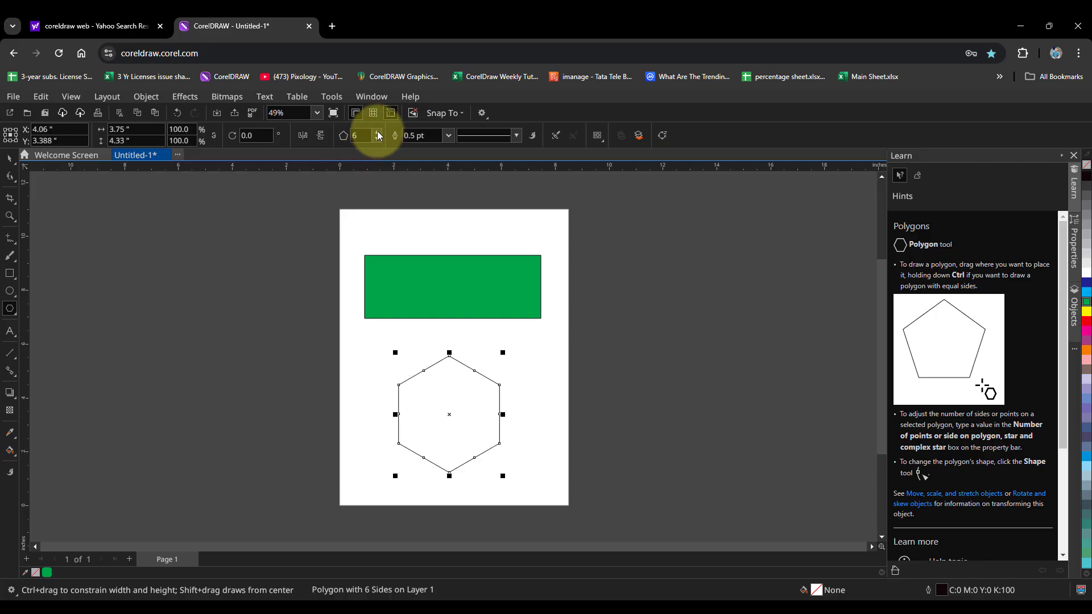
pyautogui.click(377, 131)
pyautogui.click(377, 131)
pyautogui.click(377, 130)
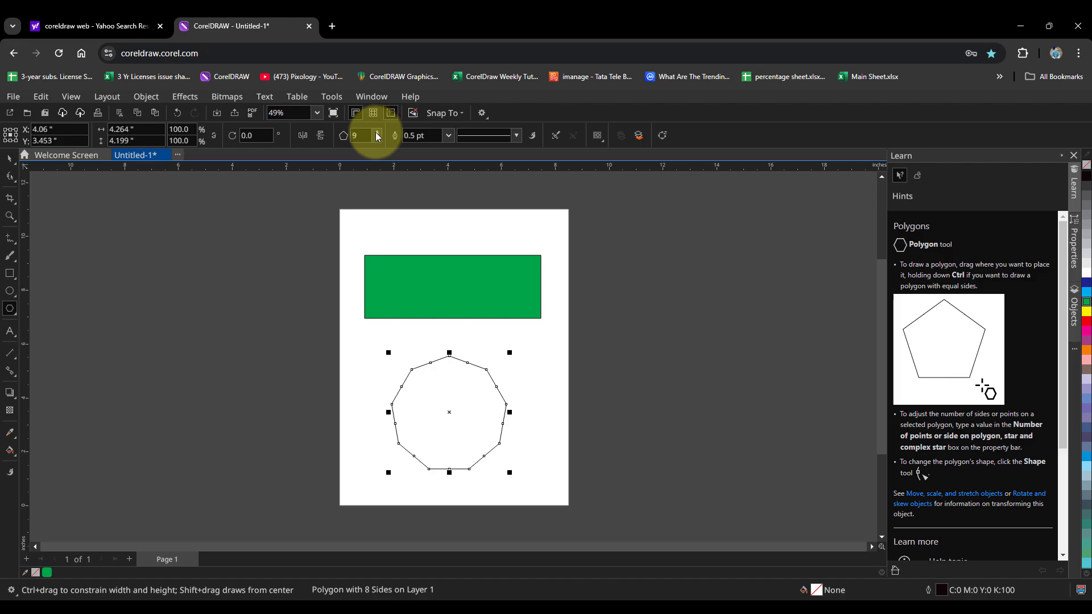
# Reshape the nine-sided polygon into a nine-pointed star by pulling an edge's midpoint node inward with the Shape tool
pyautogui.click(10, 179)
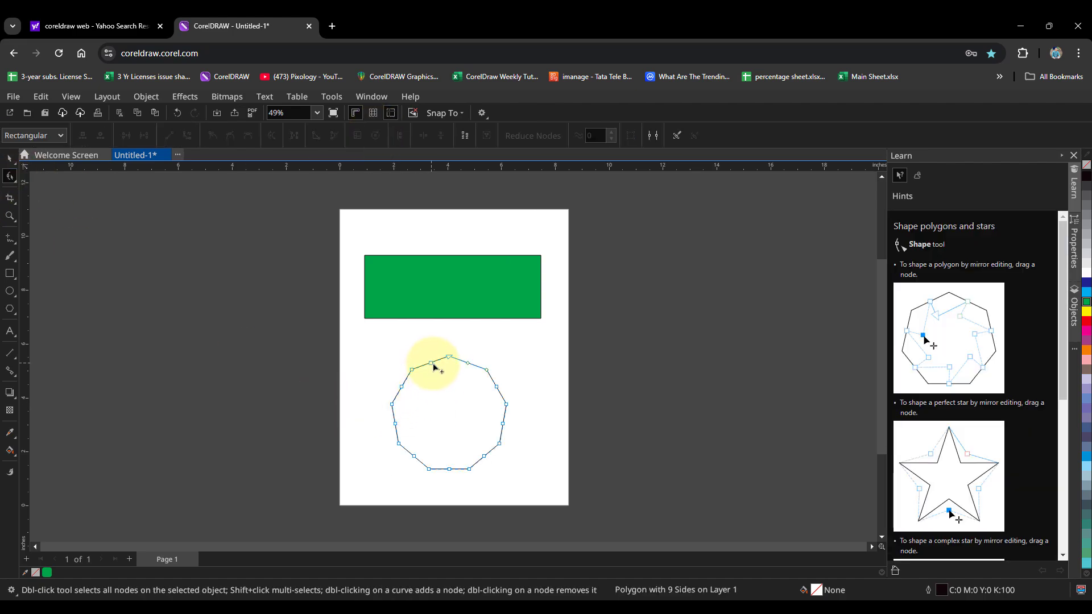
pyautogui.moveTo(434, 366); pyautogui.dragTo(446, 398)
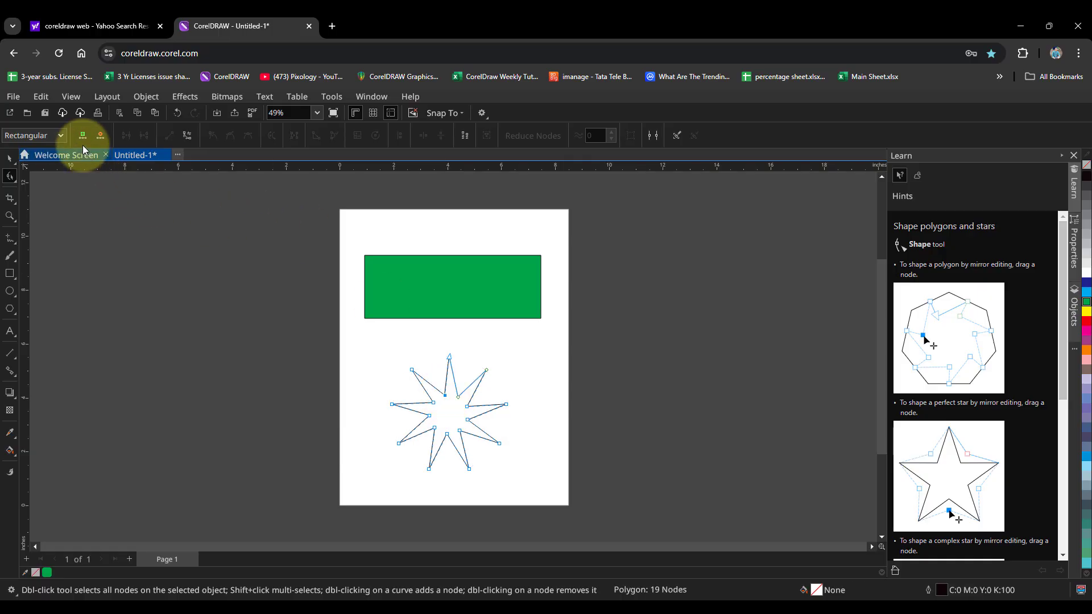
pyautogui.click(41, 96)
pyautogui.click(71, 97)
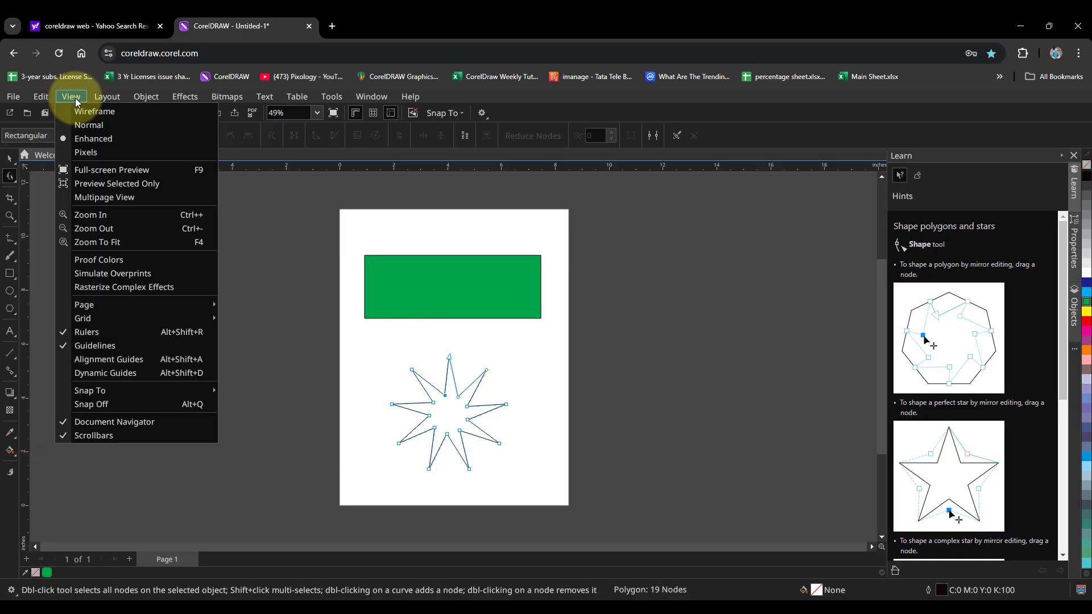
pyautogui.click(103, 97)
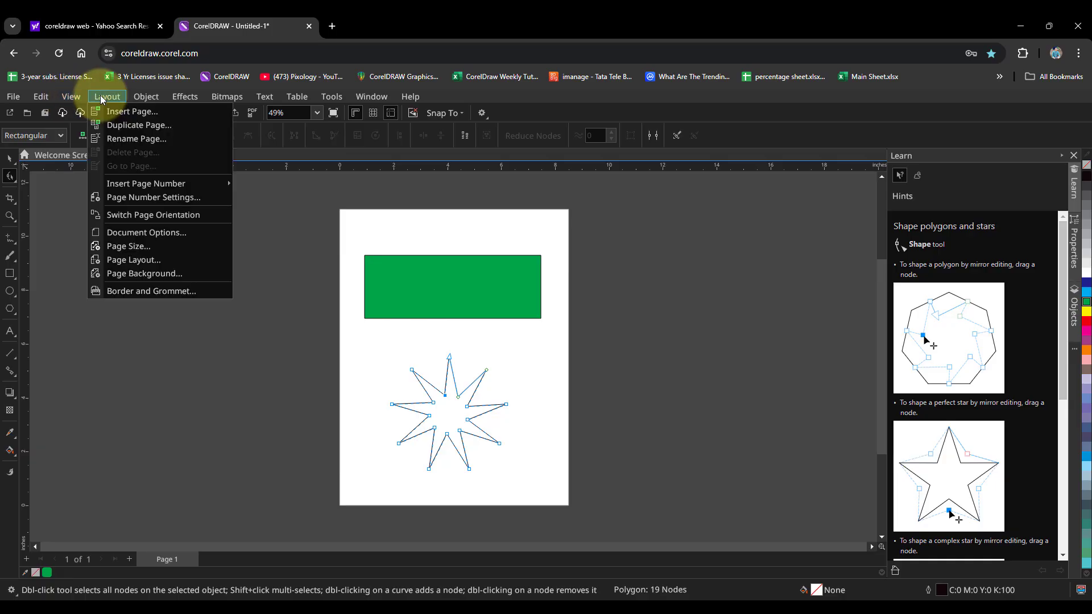
pyautogui.click(103, 98)
pyautogui.click(11, 158)
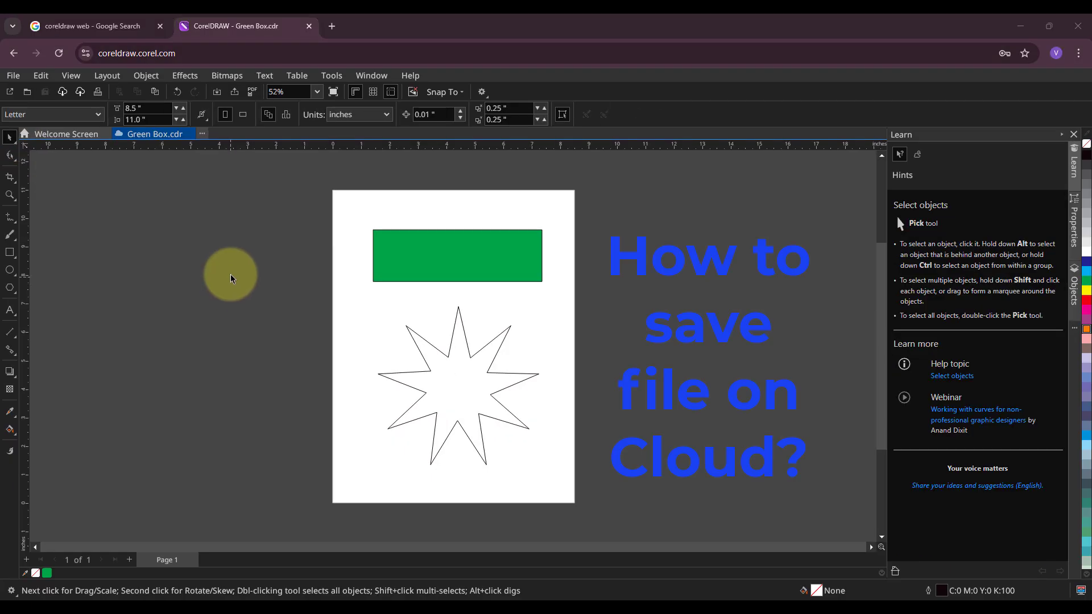
# Save the drawing to Corel Cloud as "test Green stat" in CDR (v.2025) format under My Cloud
pyautogui.click(13, 76)
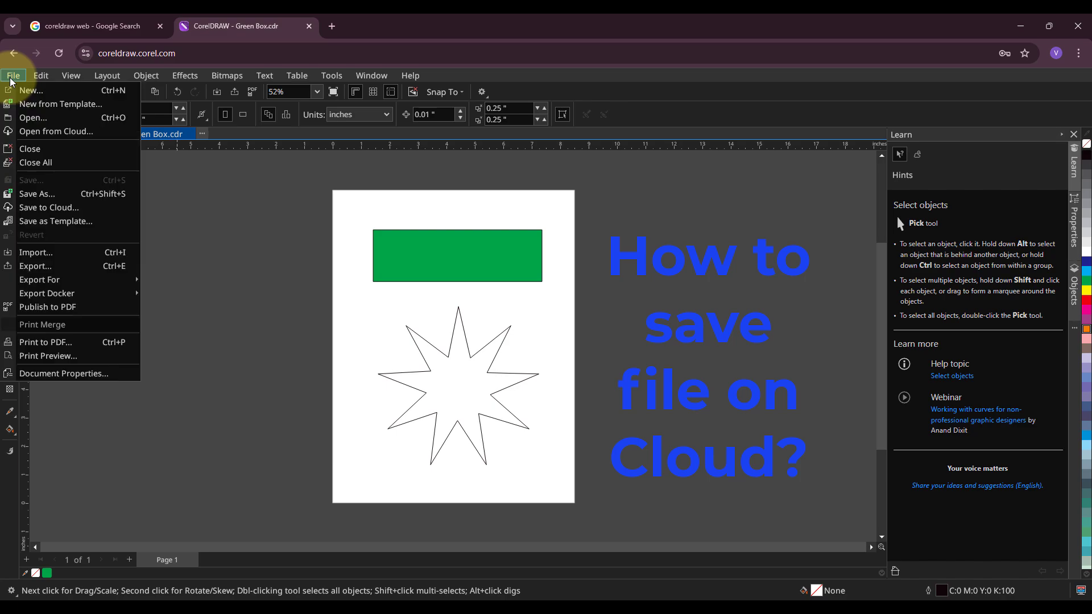
pyautogui.click(60, 207)
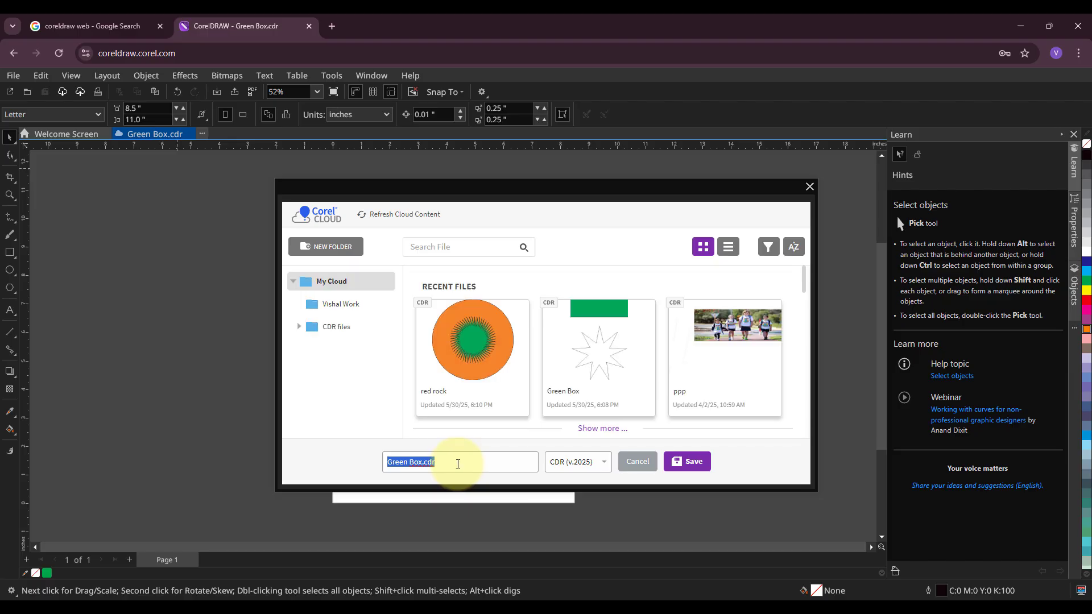
pyautogui.write('test')
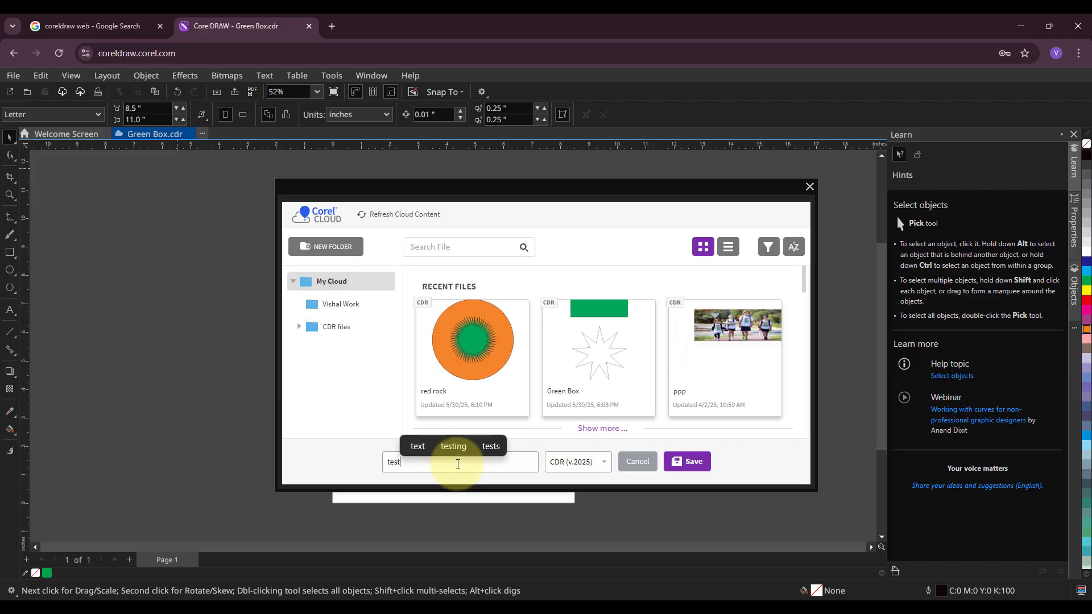
pyautogui.write(' Green ')
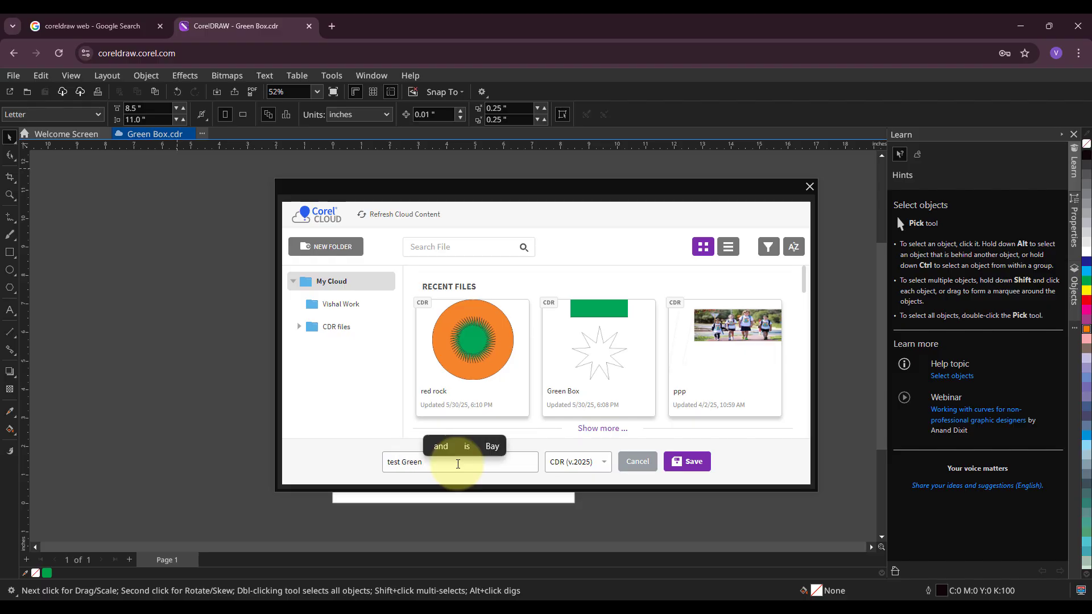
pyautogui.write('sta')
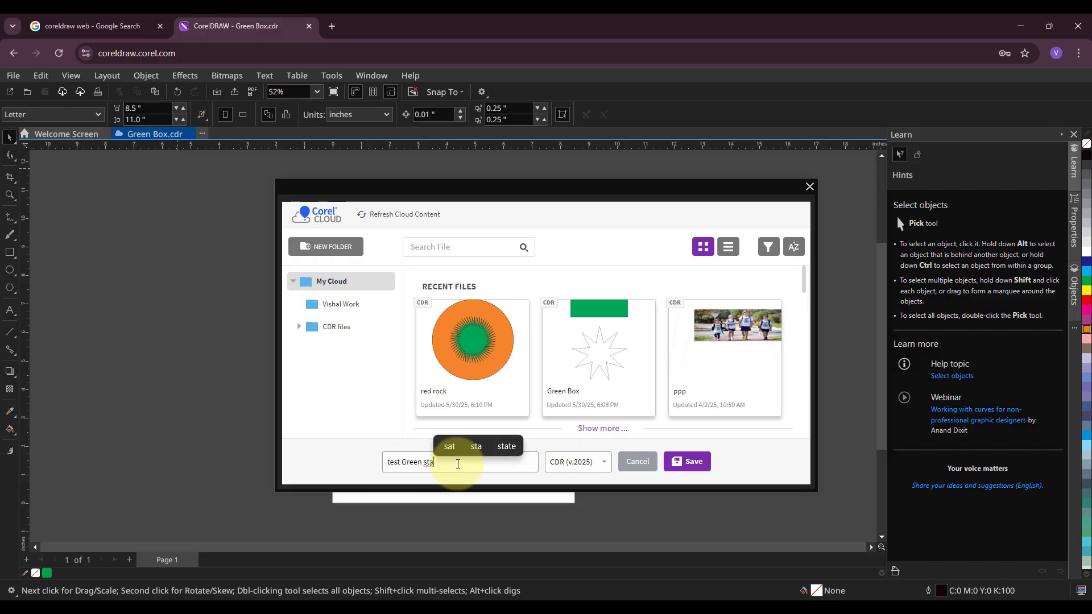
pyautogui.write('t')
pyautogui.click(575, 462)
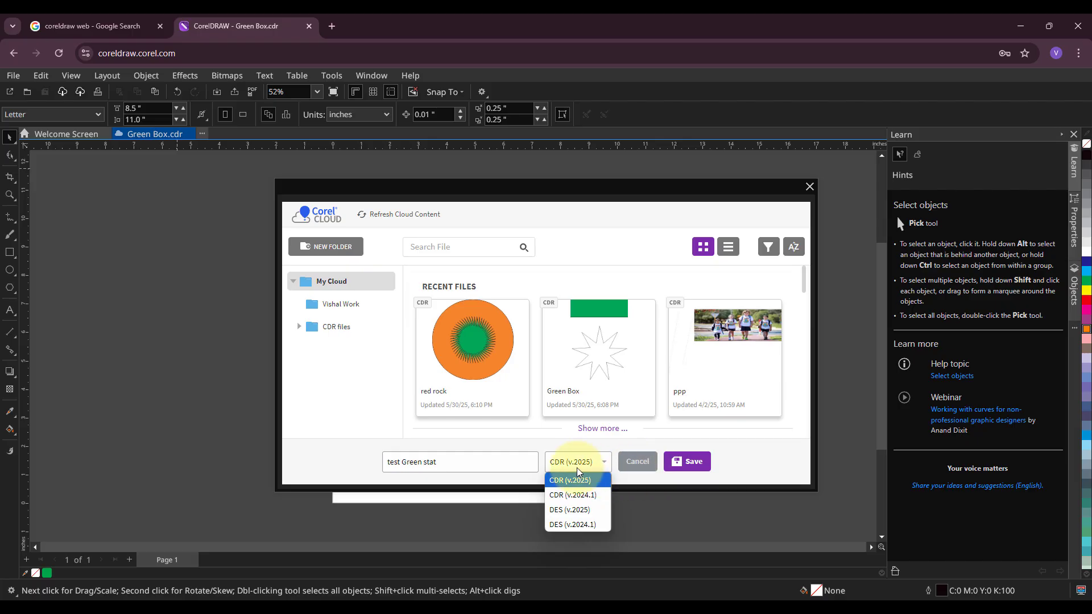
pyautogui.click(686, 462)
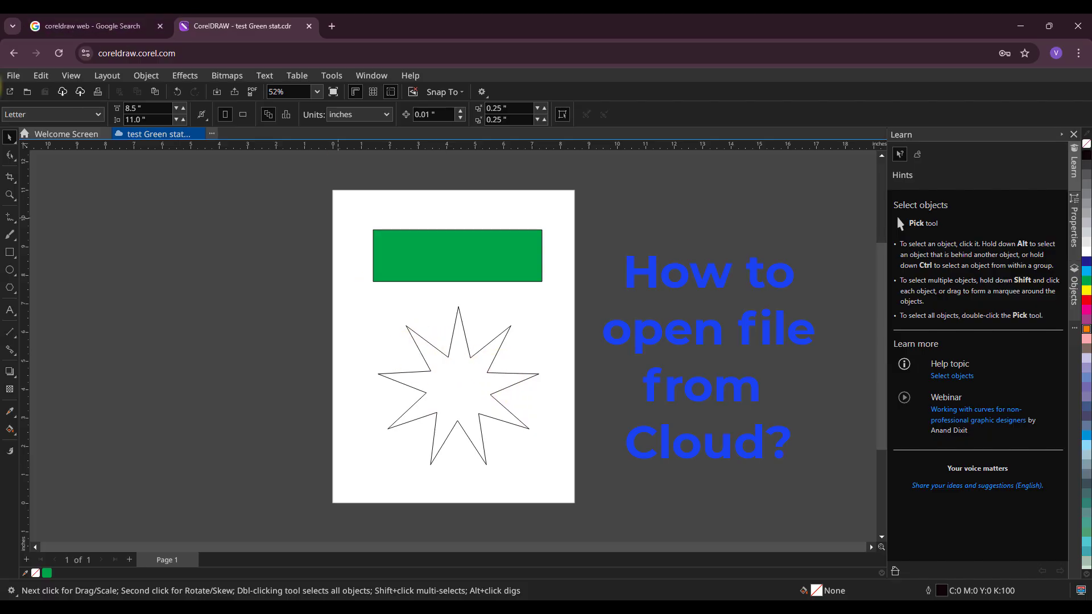
# Open the "red rock" file from Corel Cloud
pyautogui.click(13, 75)
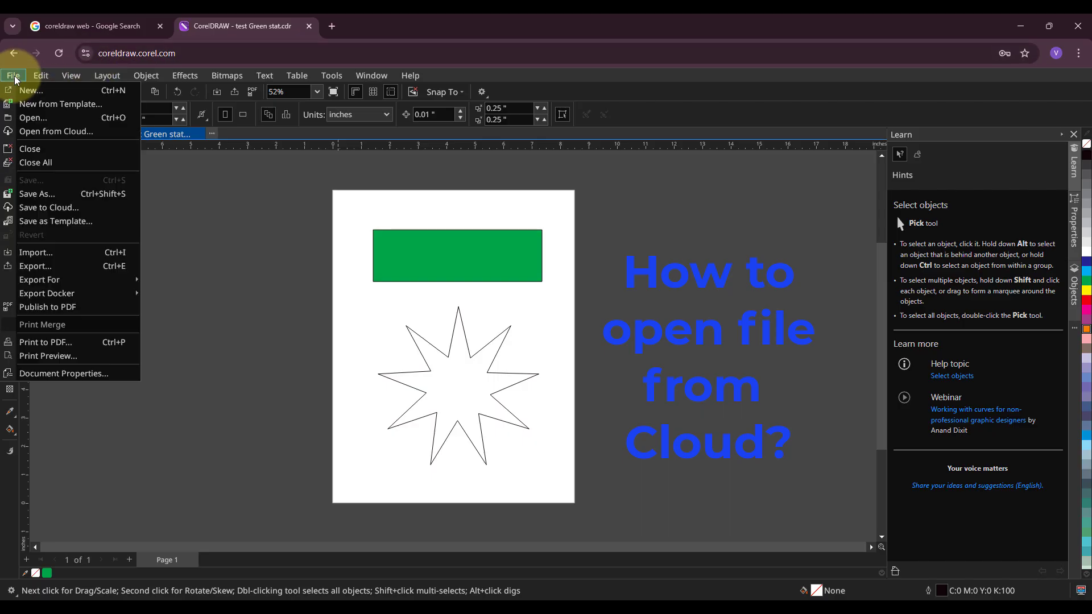
pyautogui.click(38, 135)
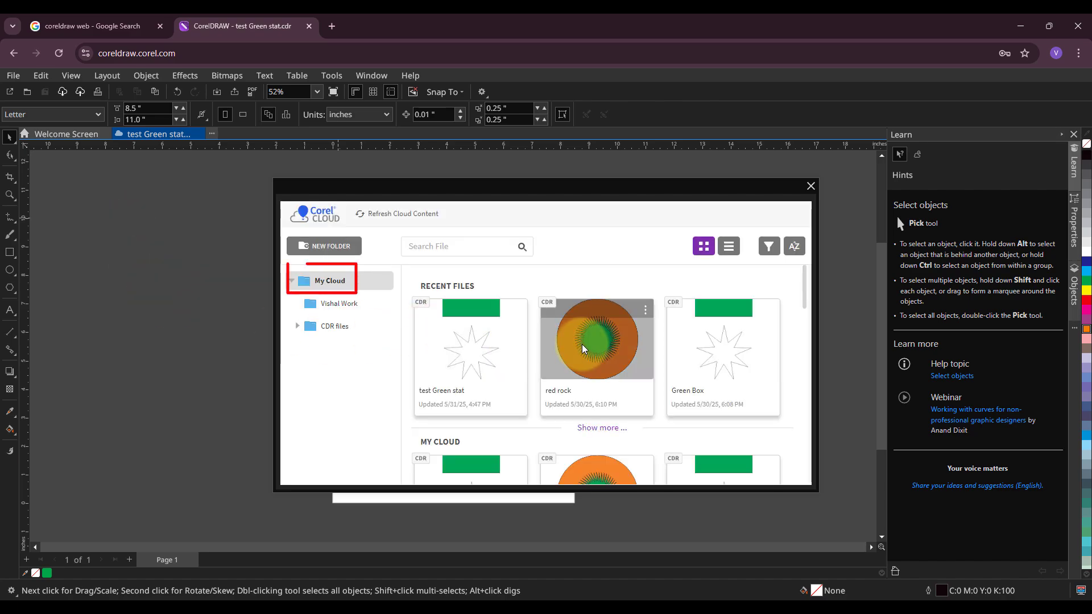
pyautogui.click(582, 345)
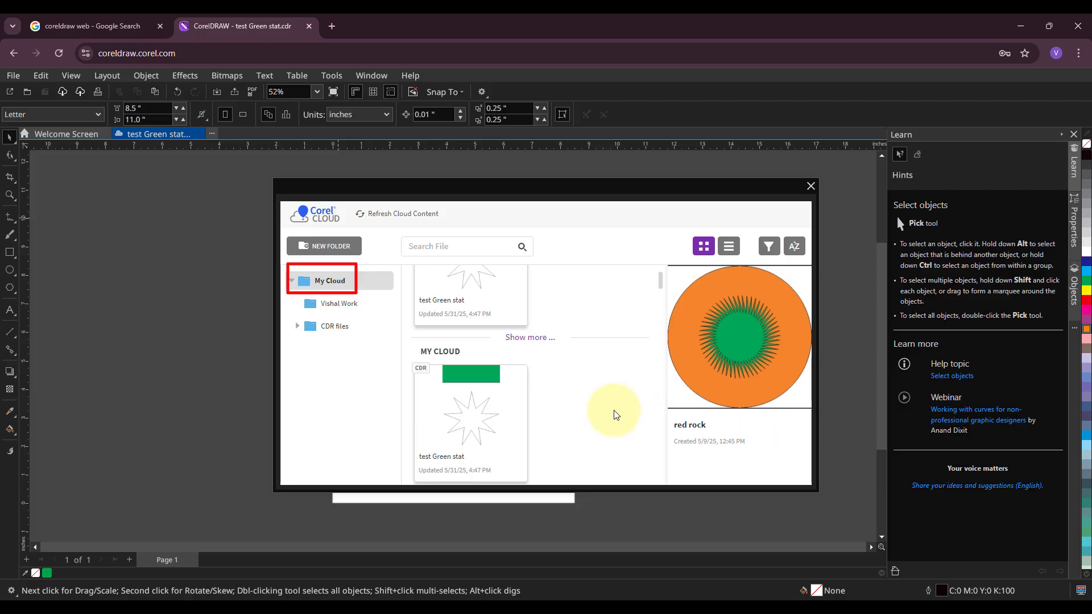
pyautogui.click(708, 359)
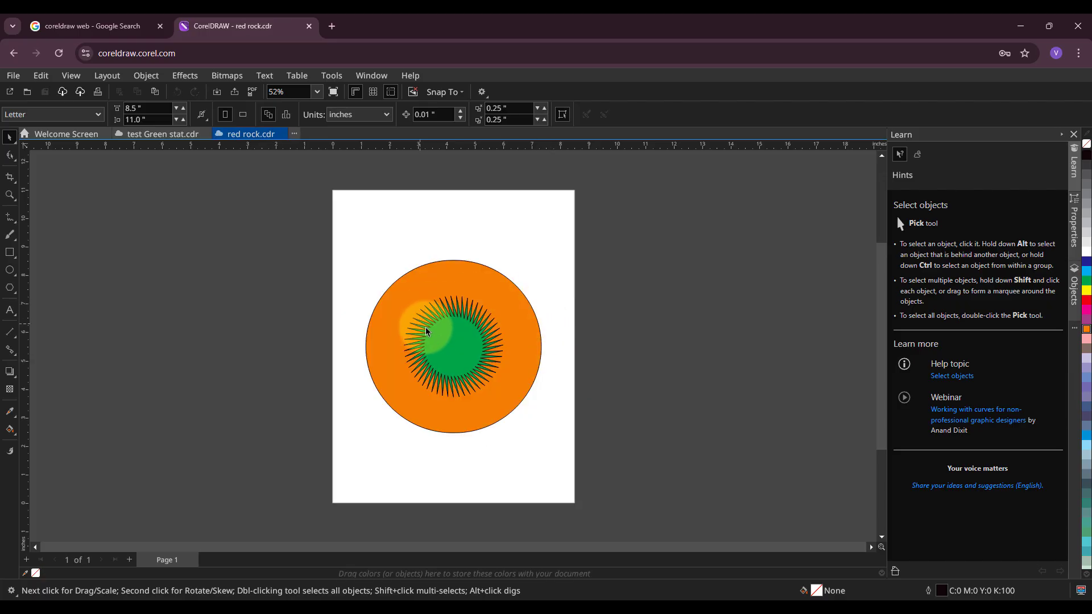
# Reduce the orange shape's corner roundness to about 1.56 inches and fill the shape with yellow
pyautogui.click(494, 284)
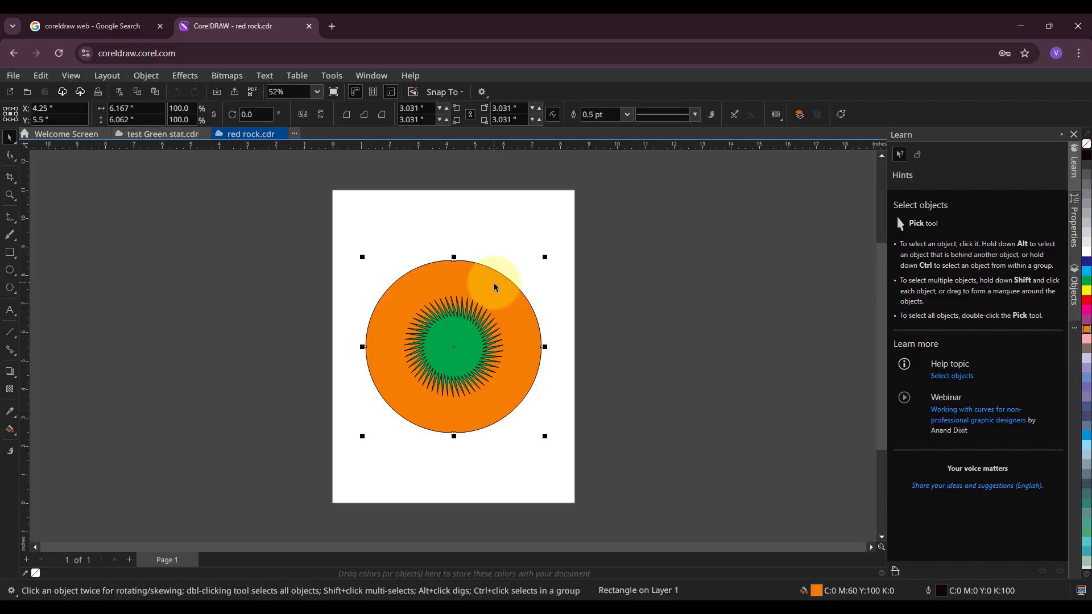
pyautogui.click(10, 155)
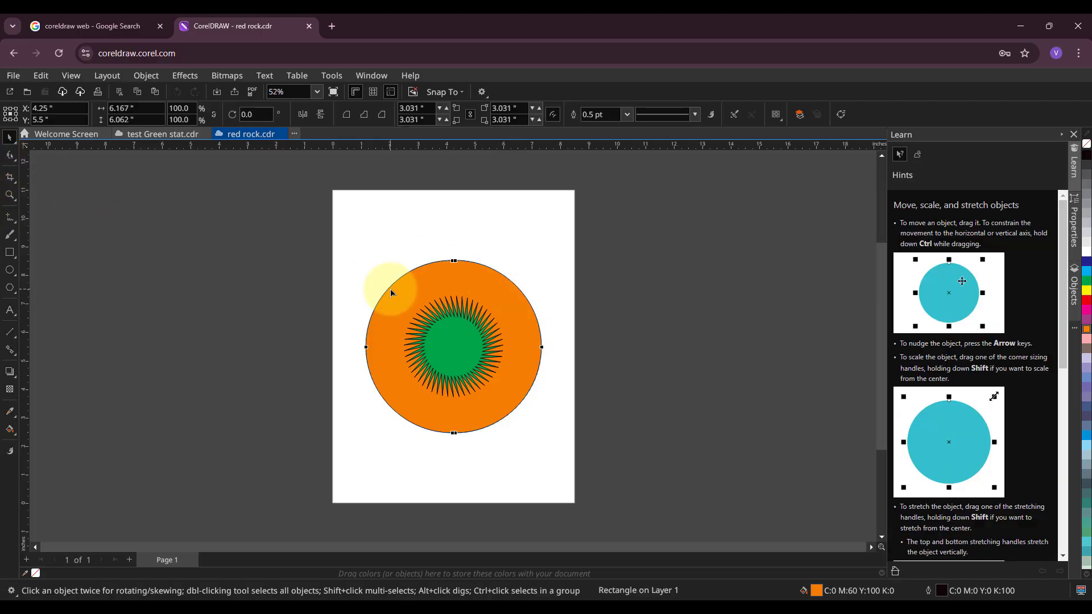
pyautogui.moveTo(449, 271); pyautogui.dragTo(410, 259)
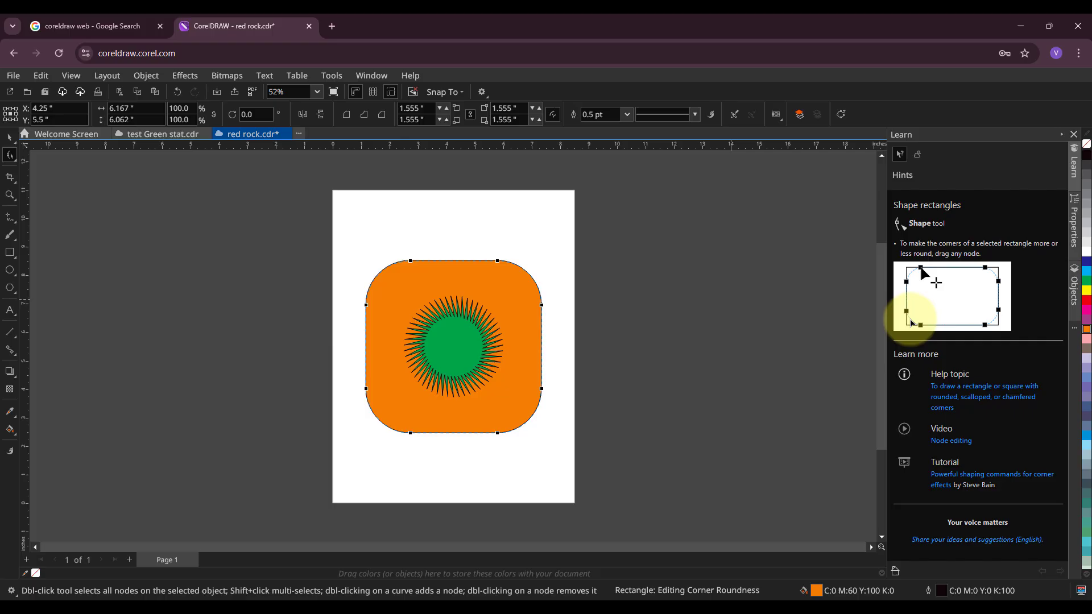
pyautogui.click(1086, 292)
# Set the green spiked polygon's number of sides to 10 and deselect it
pyautogui.click(10, 137)
pyautogui.click(453, 358)
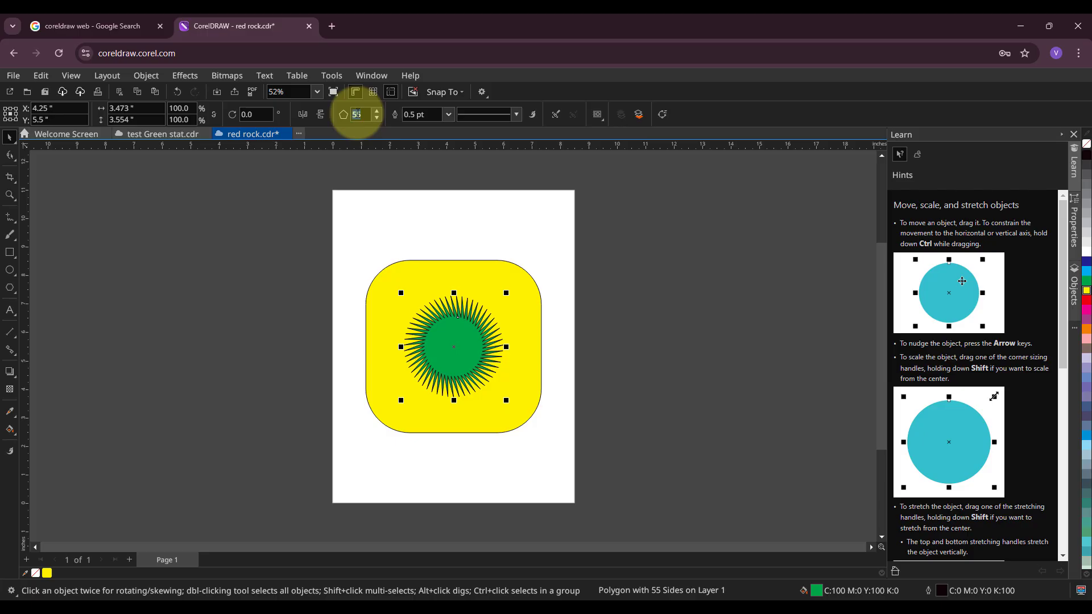
pyautogui.write('10')
pyautogui.press('Return')
pyautogui.press('Escape')
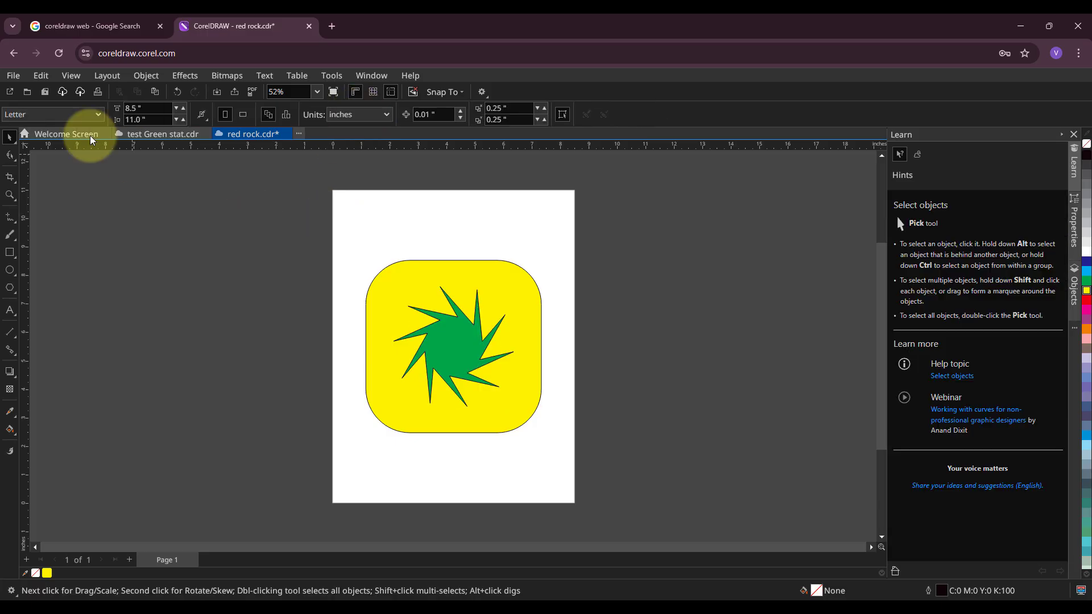
# Start saving the edited "red rock" drawing to Corel Cloud
pyautogui.click(13, 75)
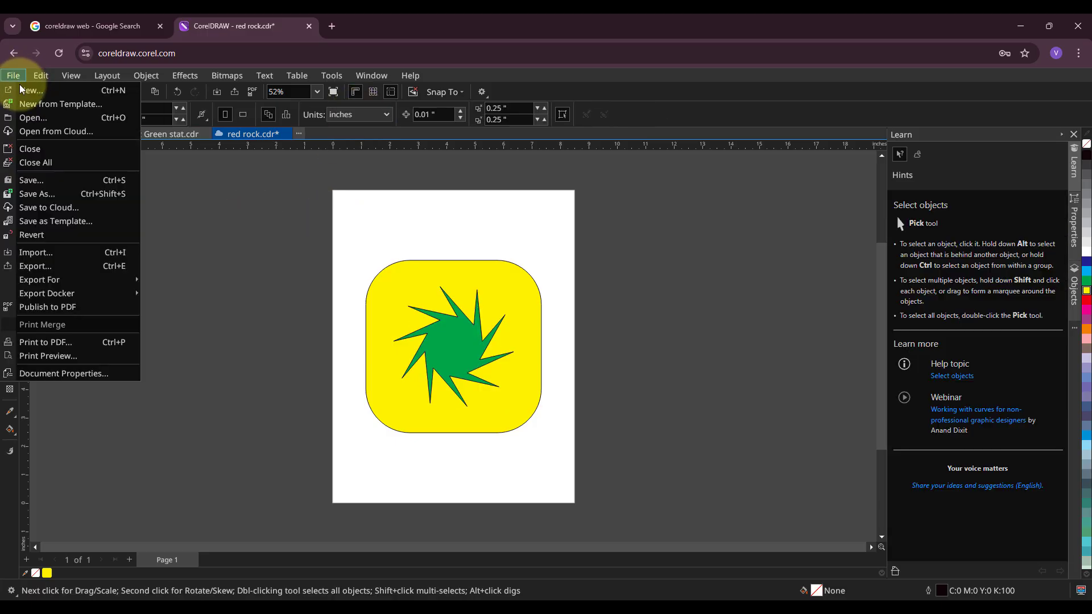
pyautogui.click(55, 208)
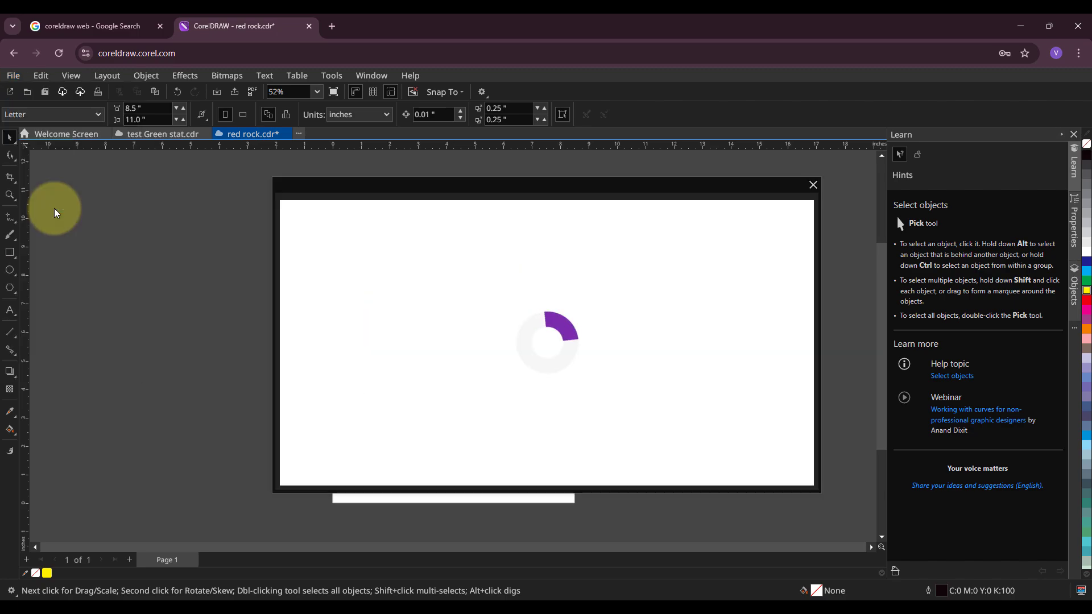